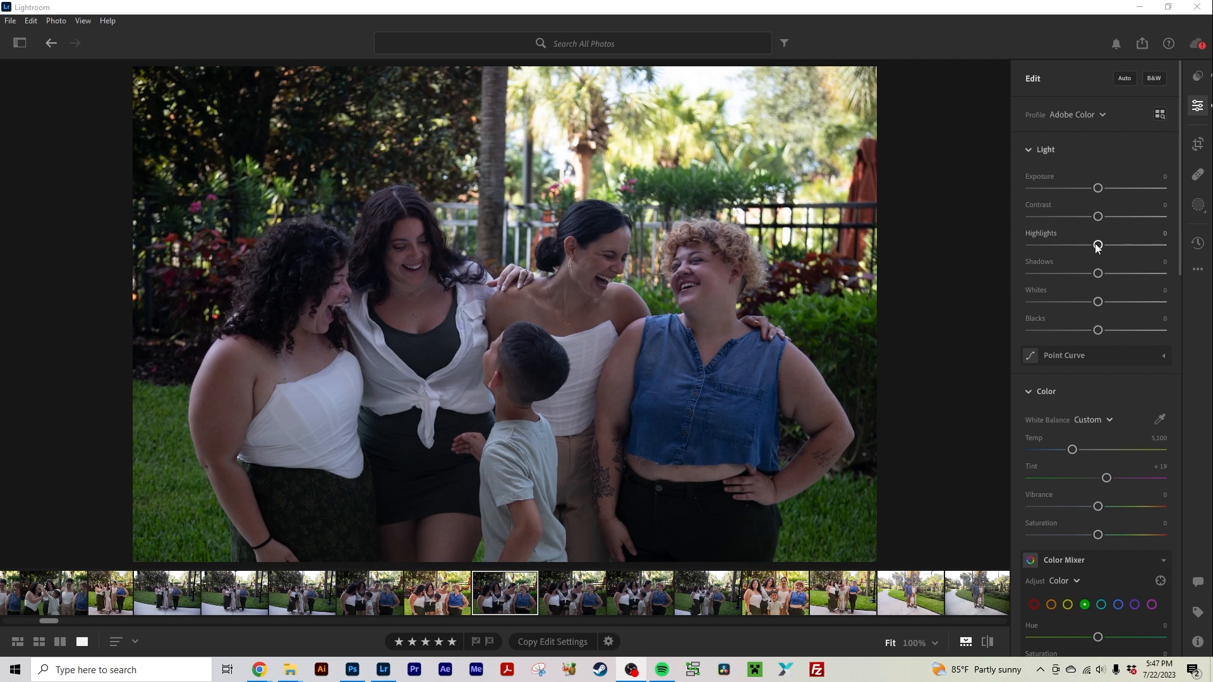
Adjust the group photo's light settings: Highlights to -100, Exposure to +1.21 and Contrast to +23.
drag(1099, 247, 1015, 252)
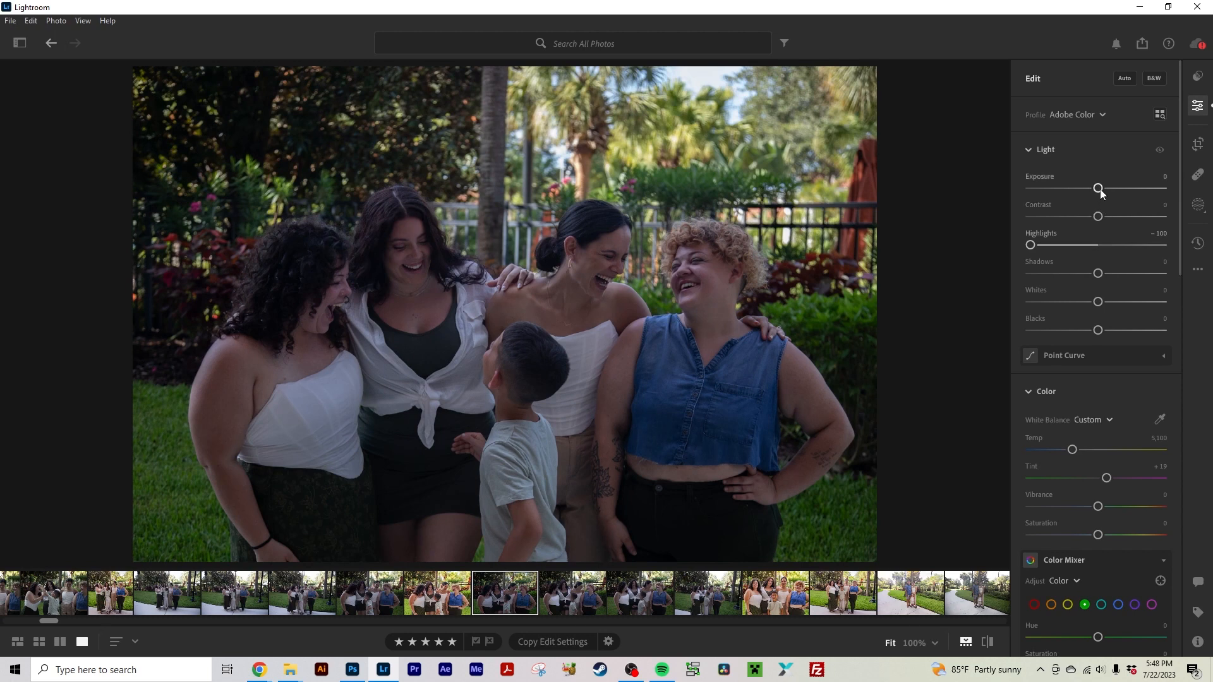
drag(1100, 189, 1116, 194)
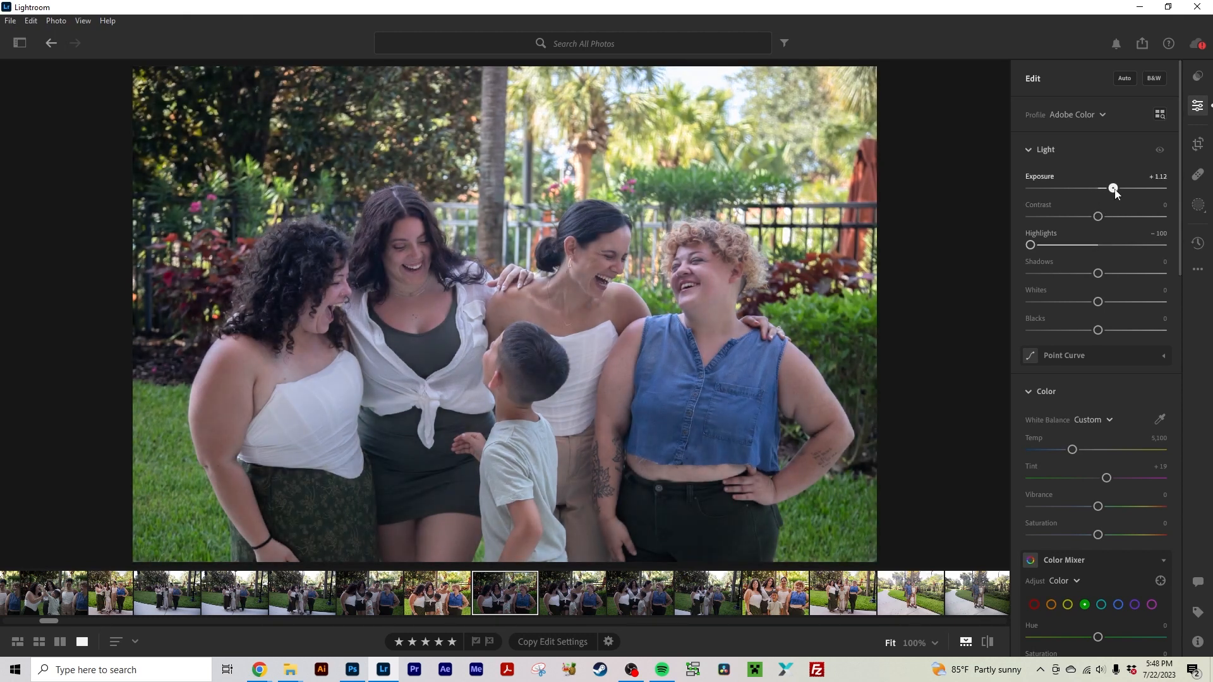
drag(1116, 194, 1117, 194)
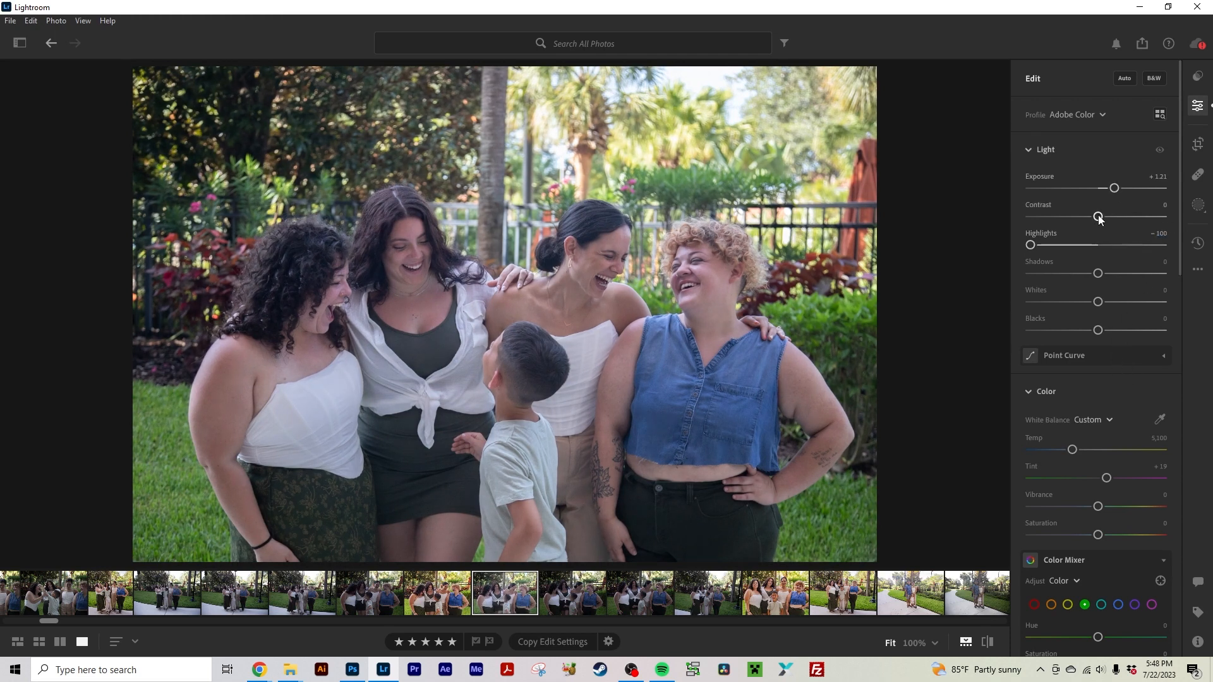
drag(1099, 218, 1113, 220)
Increase the Dehaze effect on the group photo to +23.
scroll(1142, 354, down, 5)
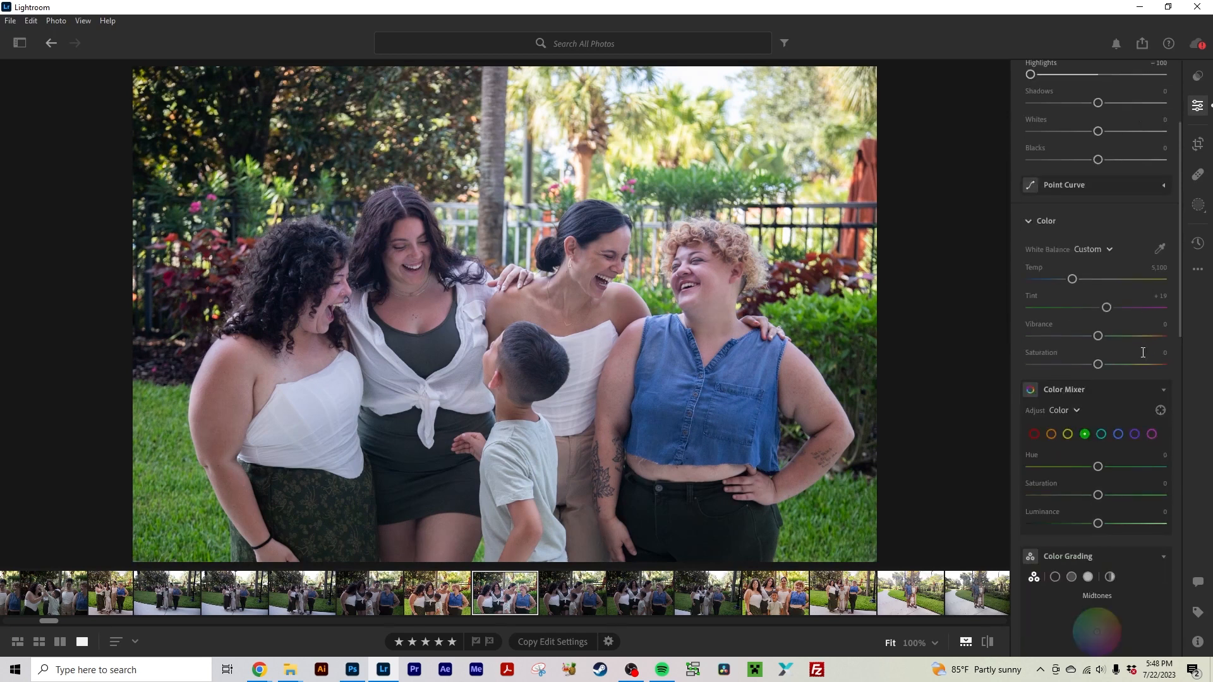
scroll(1142, 351, down, 7)
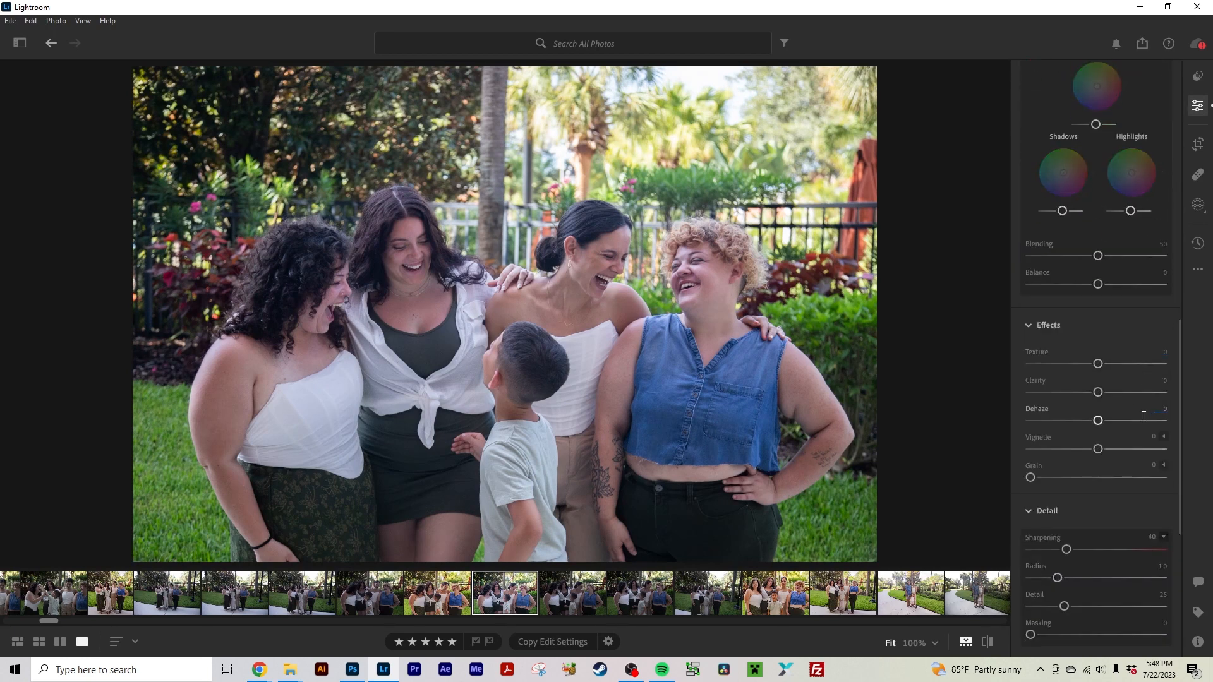
scroll(1136, 426, up, 1)
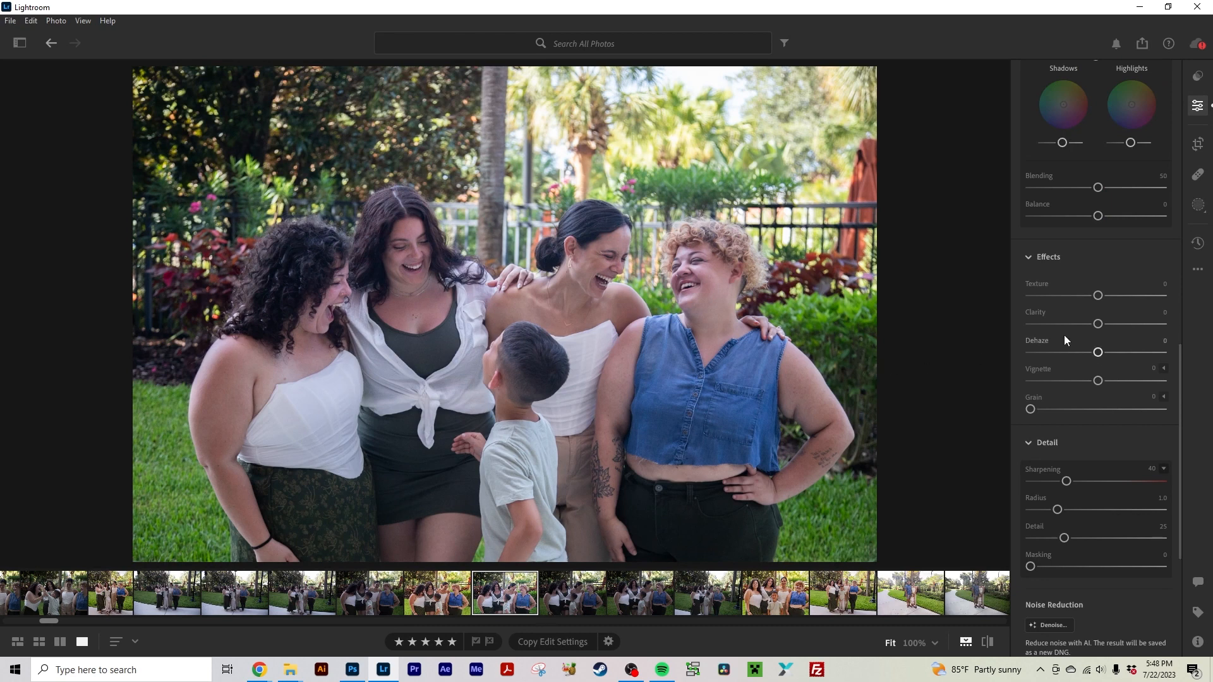
drag(1098, 352, 1113, 354)
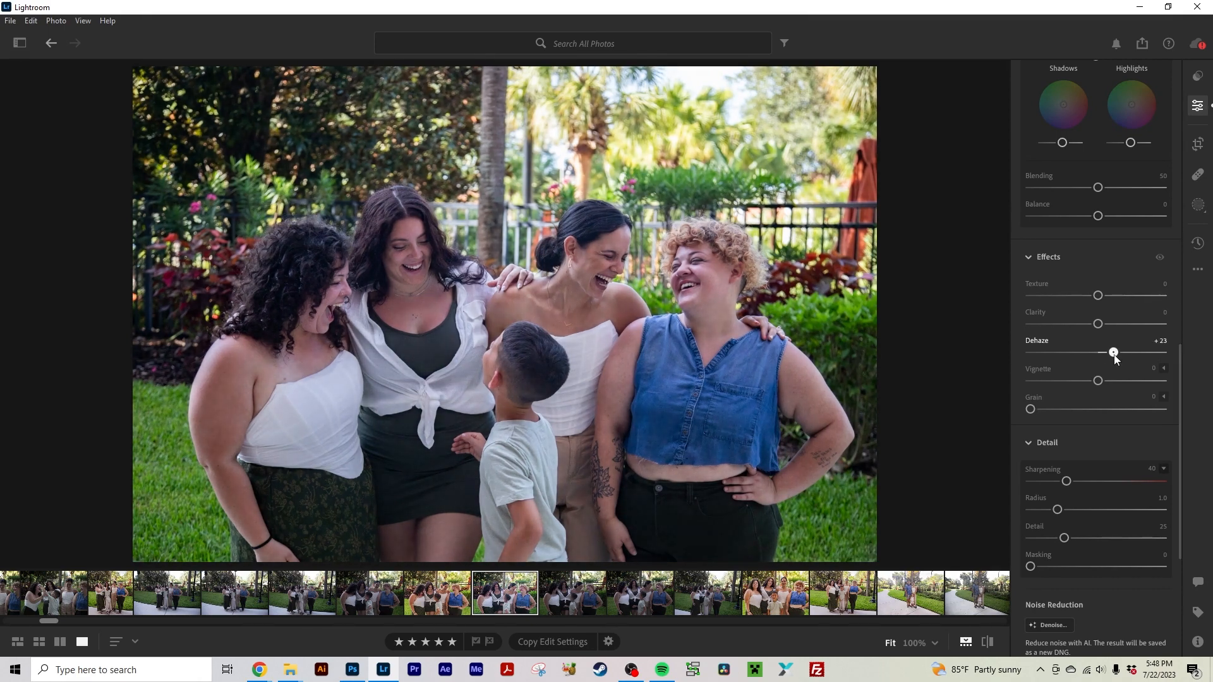
Warm the photo's white balance by setting the temperature to 6,128.
scroll(1060, 353, up, 15)
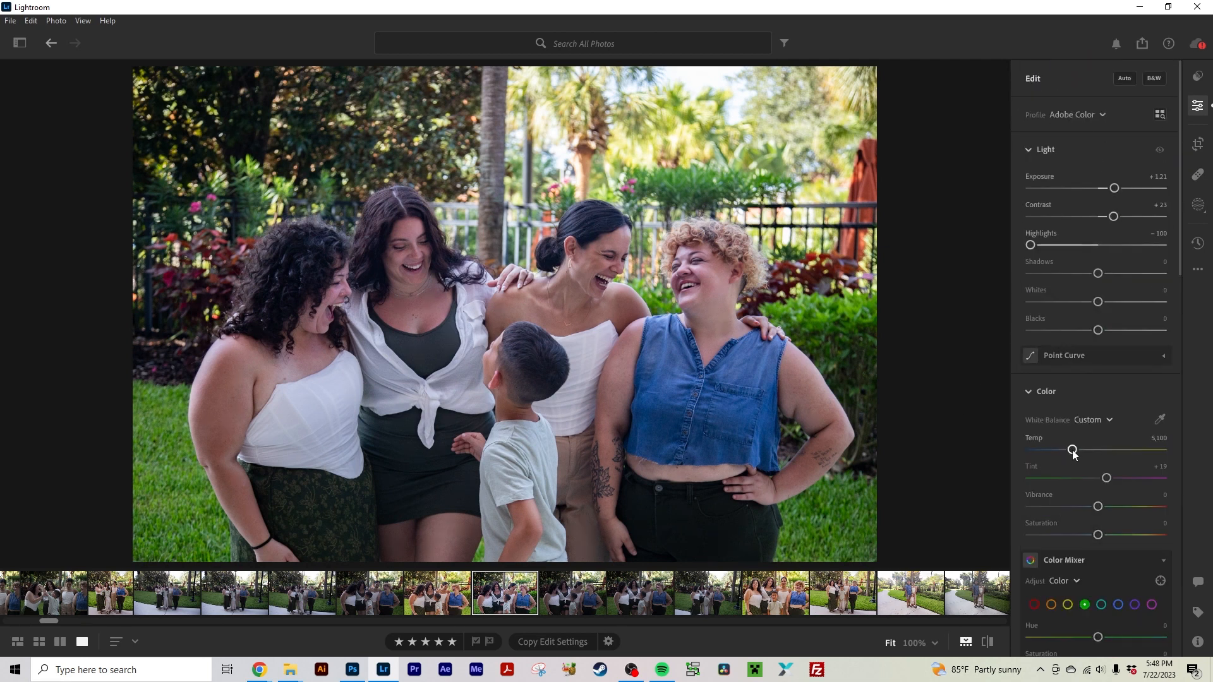
drag(1073, 449, 1084, 450)
key(ctrl+z)
drag(1073, 451, 1087, 453)
In the Color Mixer, shift the yellow hue toward green and set green saturation to +18 and green luminance to +29.
scroll(1135, 383, down, 1)
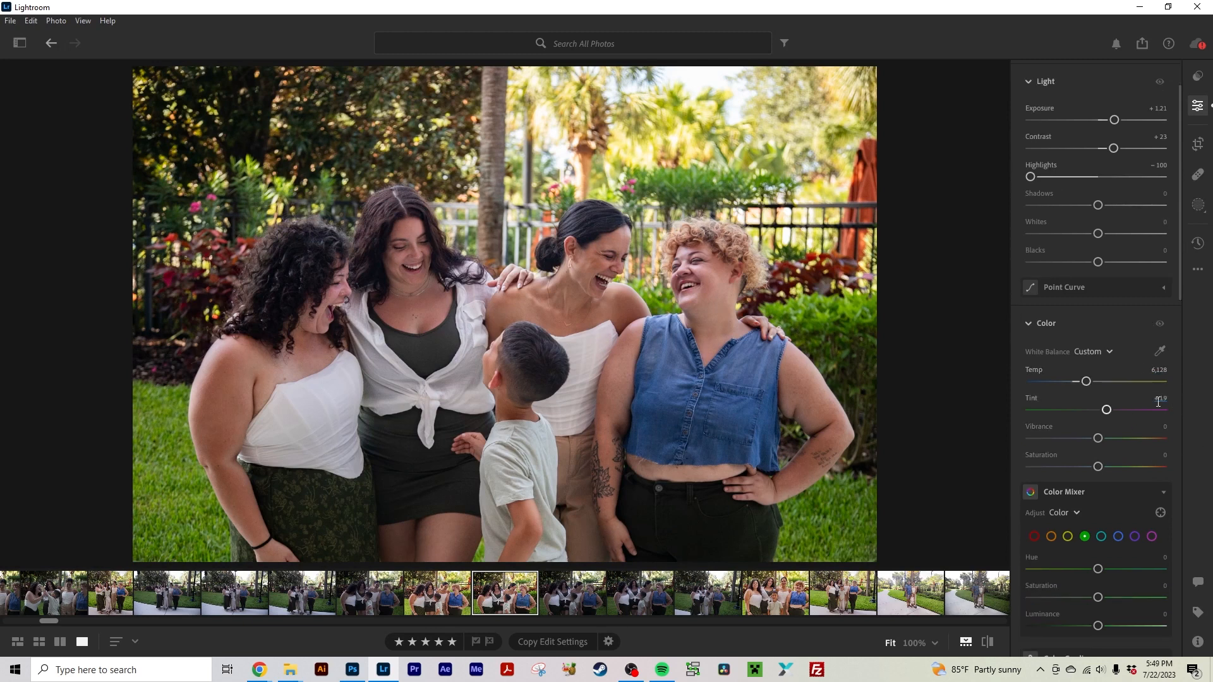
scroll(1158, 400, down, 1)
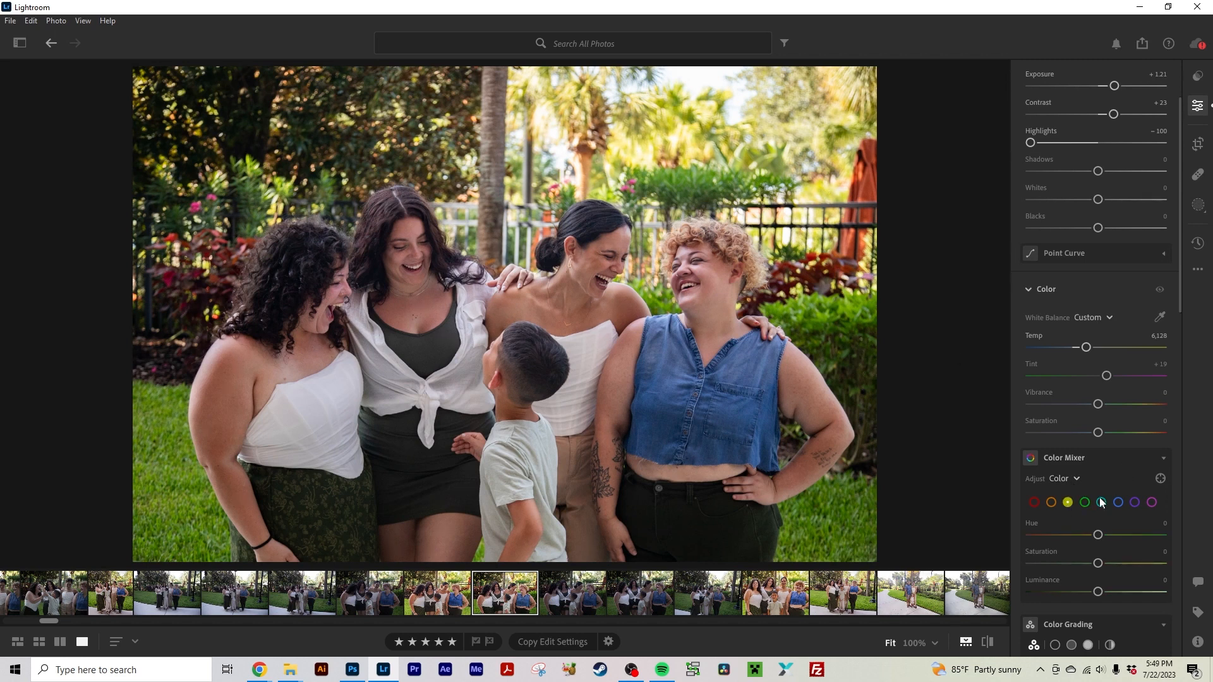
scroll(1128, 543, down, 1)
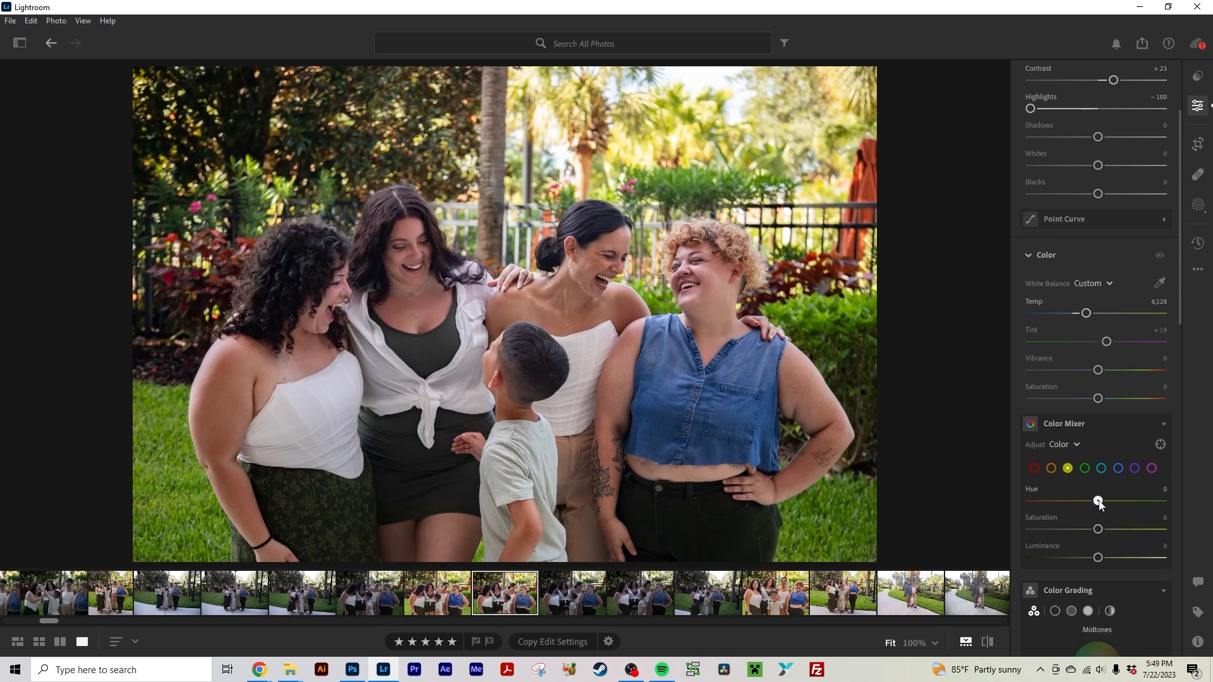
drag(1100, 504, 1117, 501)
click(1086, 470)
drag(1100, 528, 1119, 559)
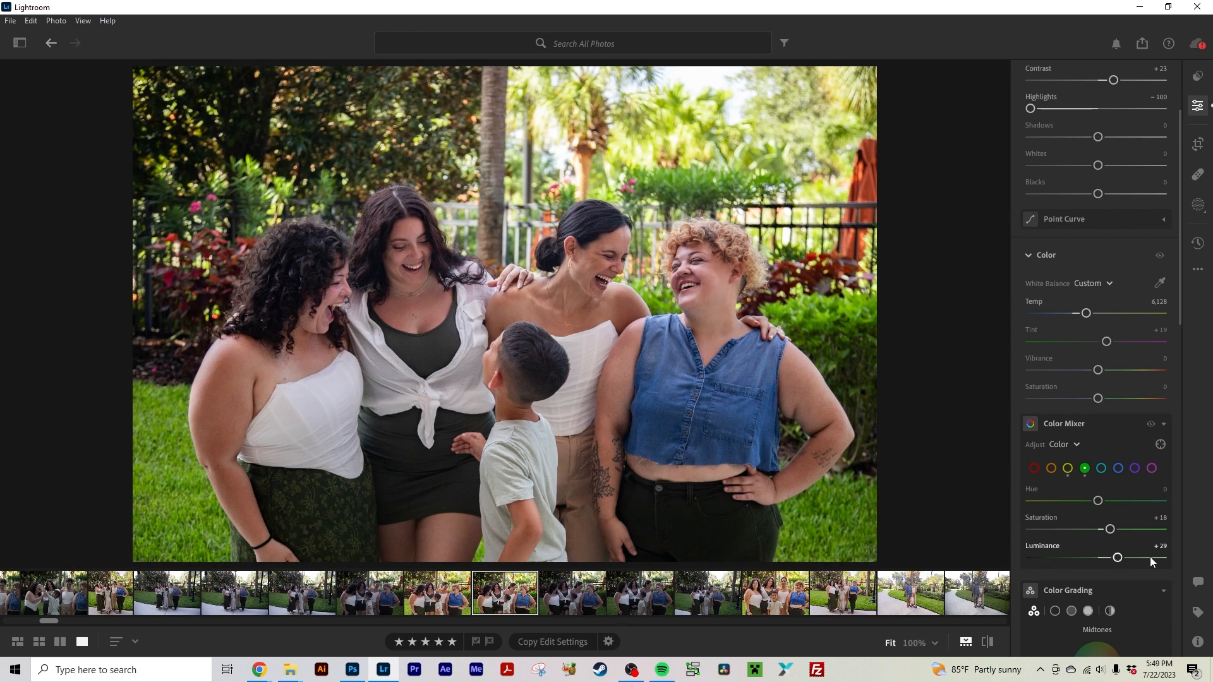
Lift the photo's Shadows to +46 and lower the Blacks to -27.
scroll(1097, 403, up, 2)
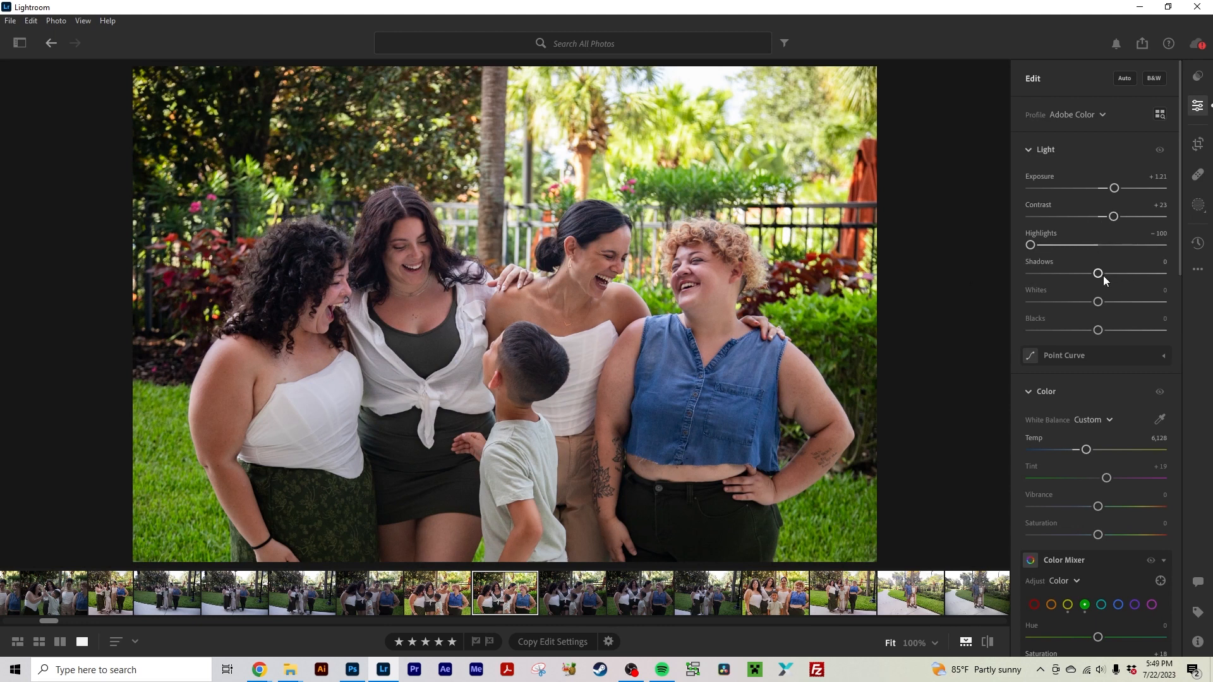
drag(1100, 275, 1130, 274)
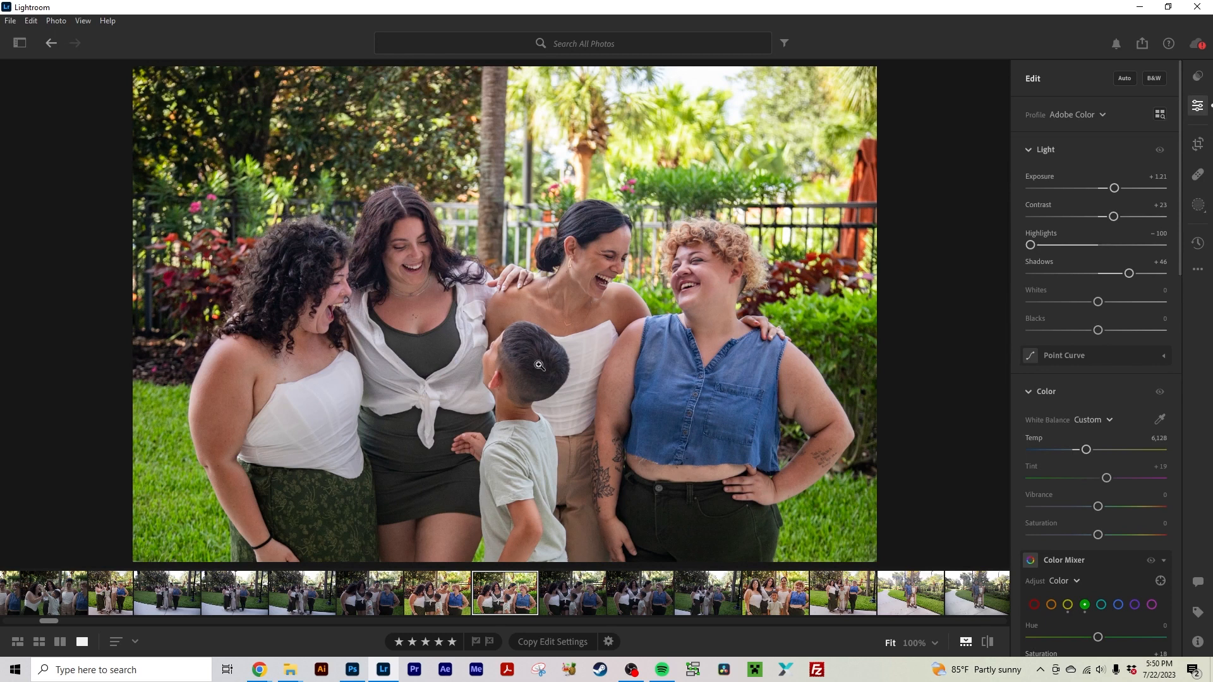
drag(1098, 330, 1080, 330)
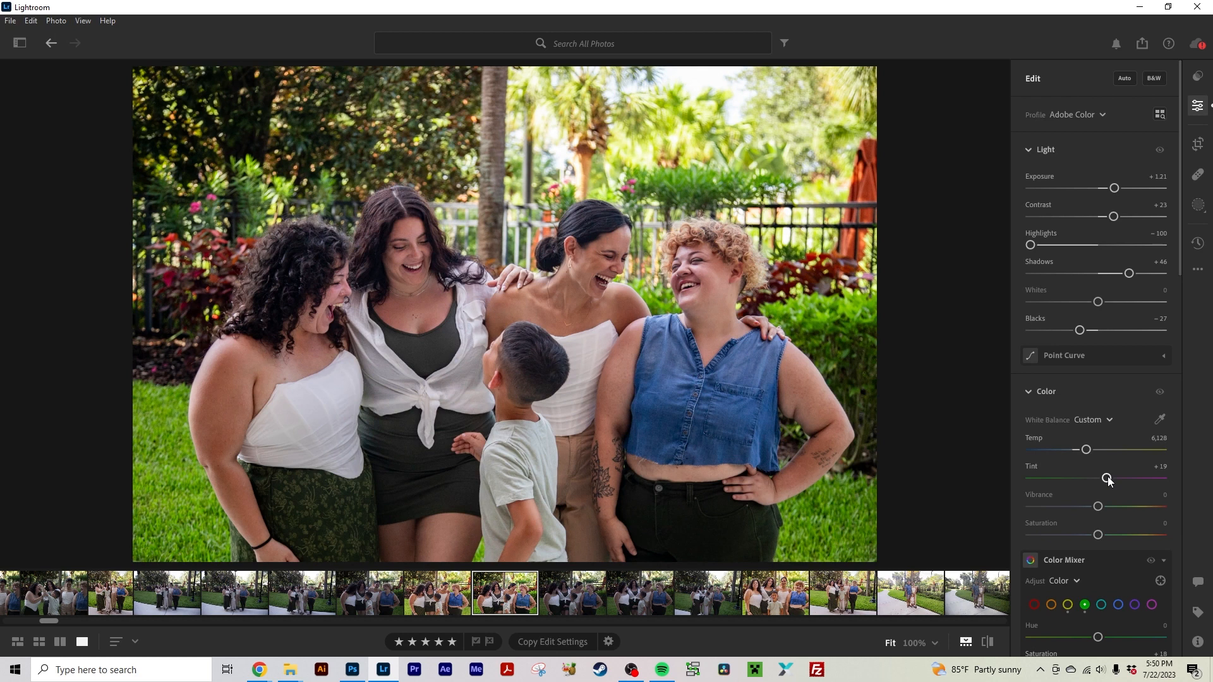
drag(1109, 482, 1114, 482)
drag(1106, 480, 1114, 482)
double_click(1117, 477)
Set Sharpening to 150 and its Masking to 100, and inspect the detail at 100% zoom.
scroll(1087, 421, down, 10)
scroll(1087, 421, down, 5)
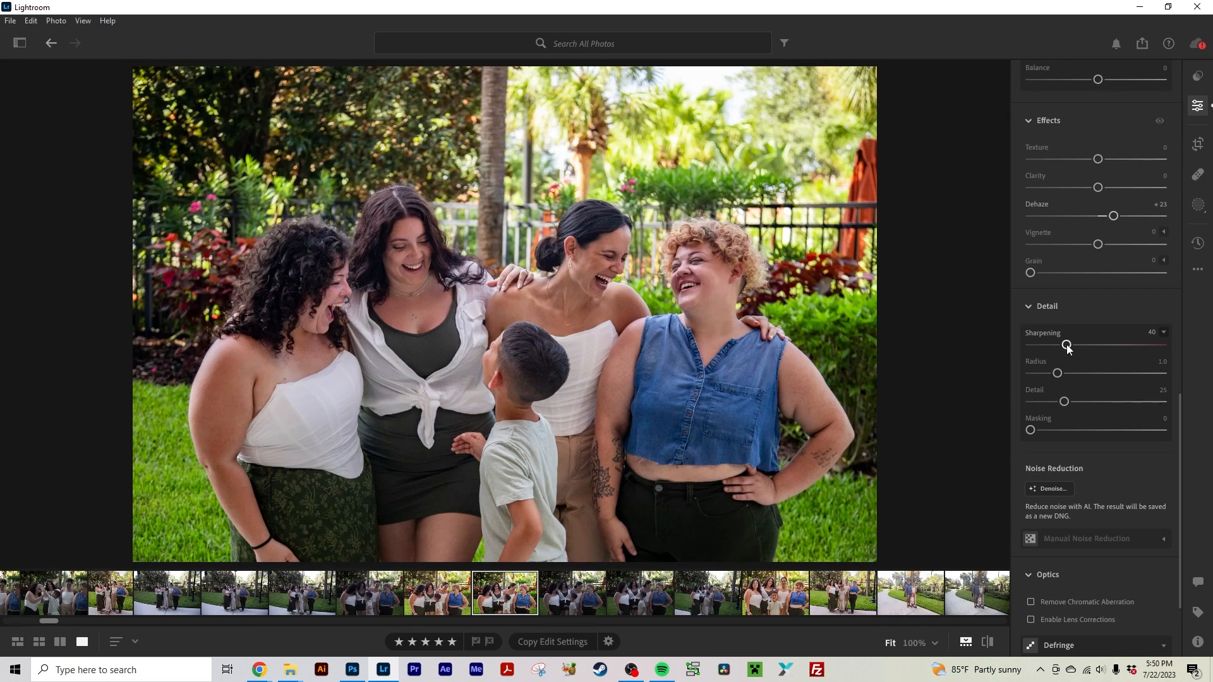
drag(1068, 347, 1166, 345)
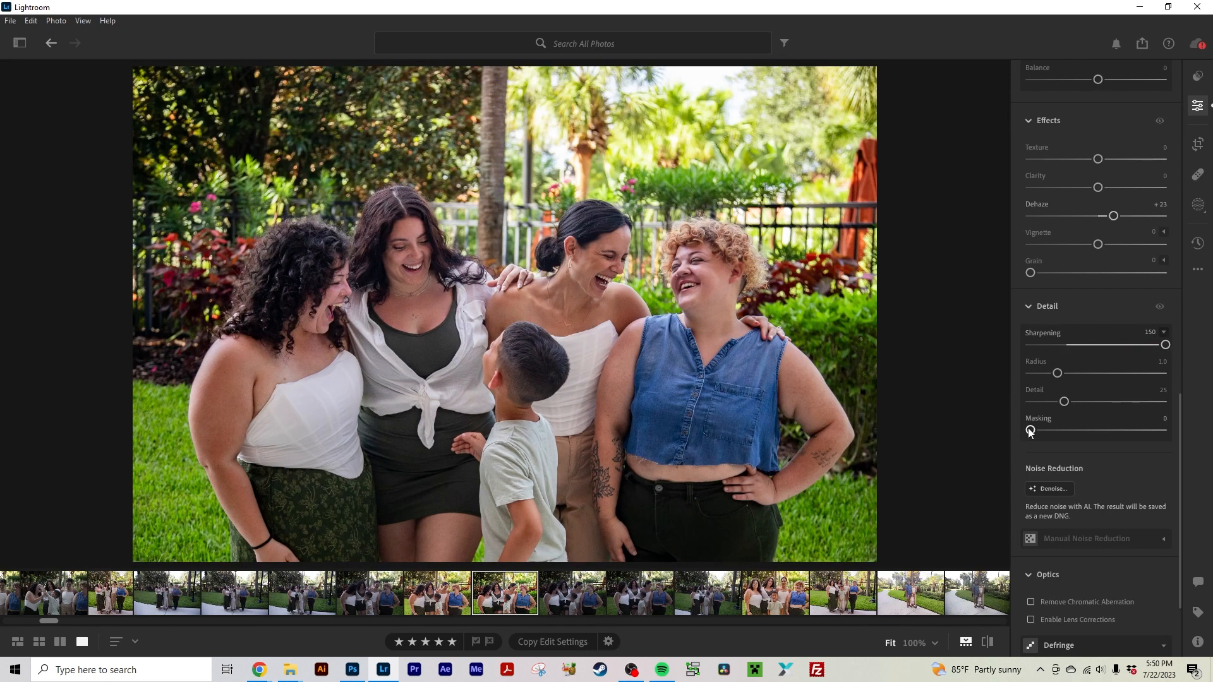
drag(1030, 431, 1134, 437)
click(591, 320)
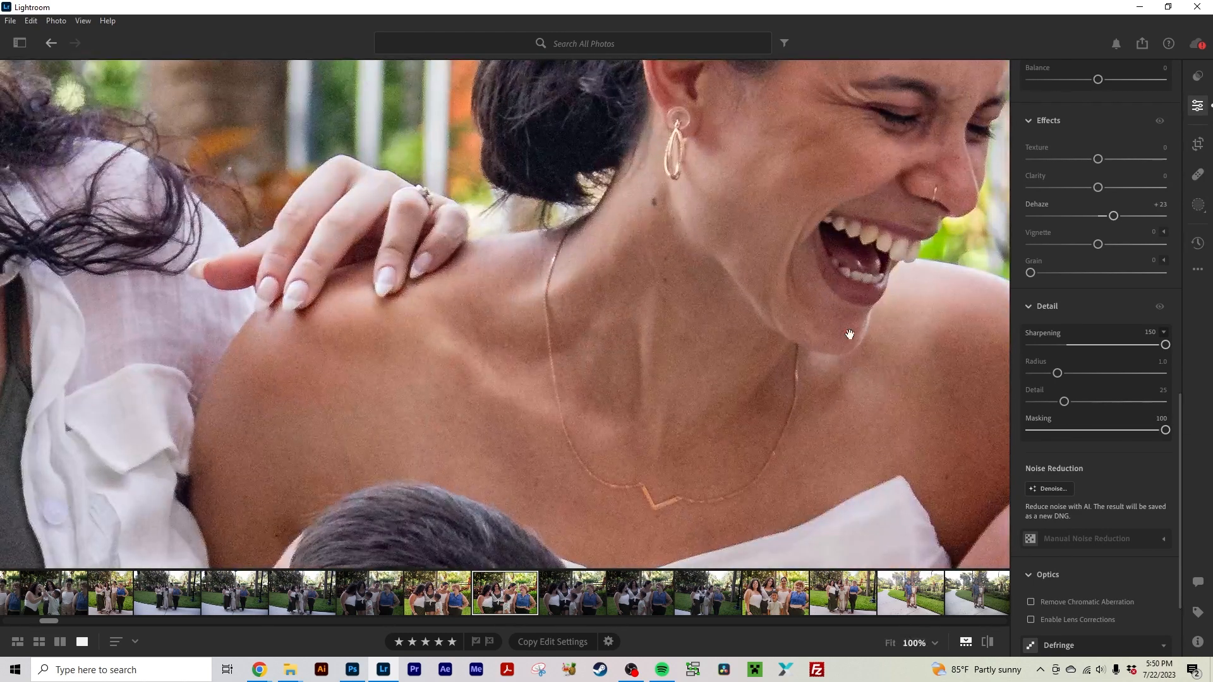
Reduce Sharpening to 5 and Masking to 0 to compare detail in the hair and background.
drag(1165, 345, 1034, 344)
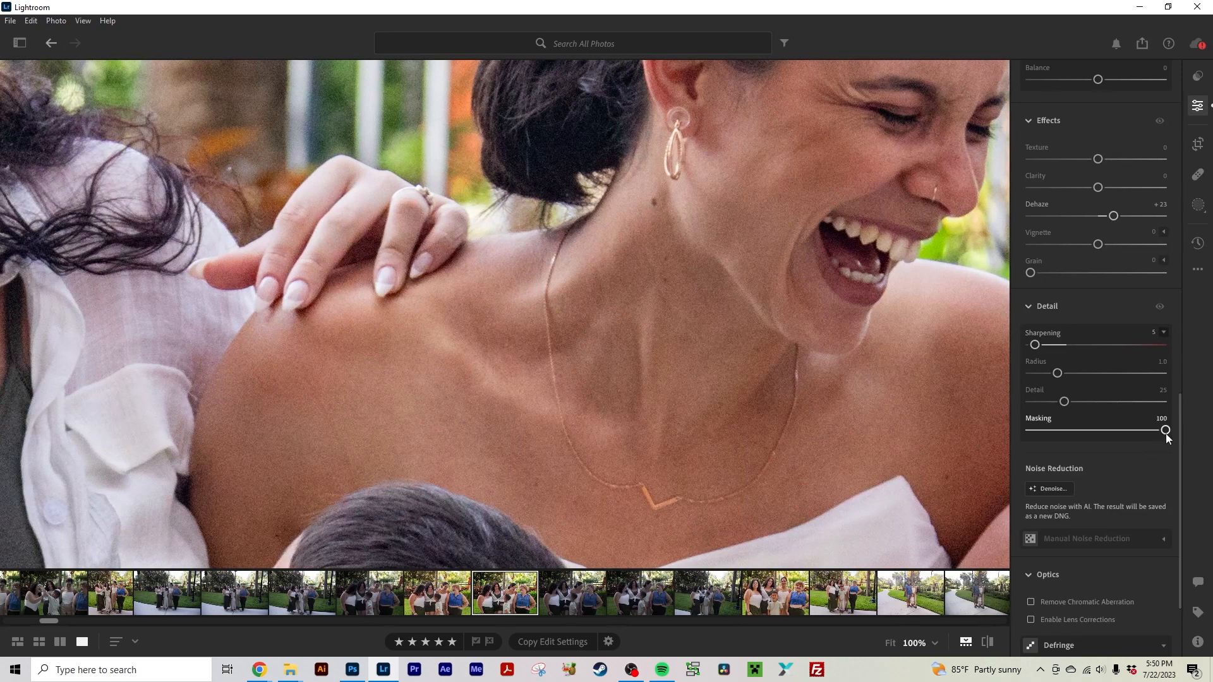
drag(1166, 430, 972, 434)
drag(245, 148, 394, 319)
drag(358, 210, 419, 300)
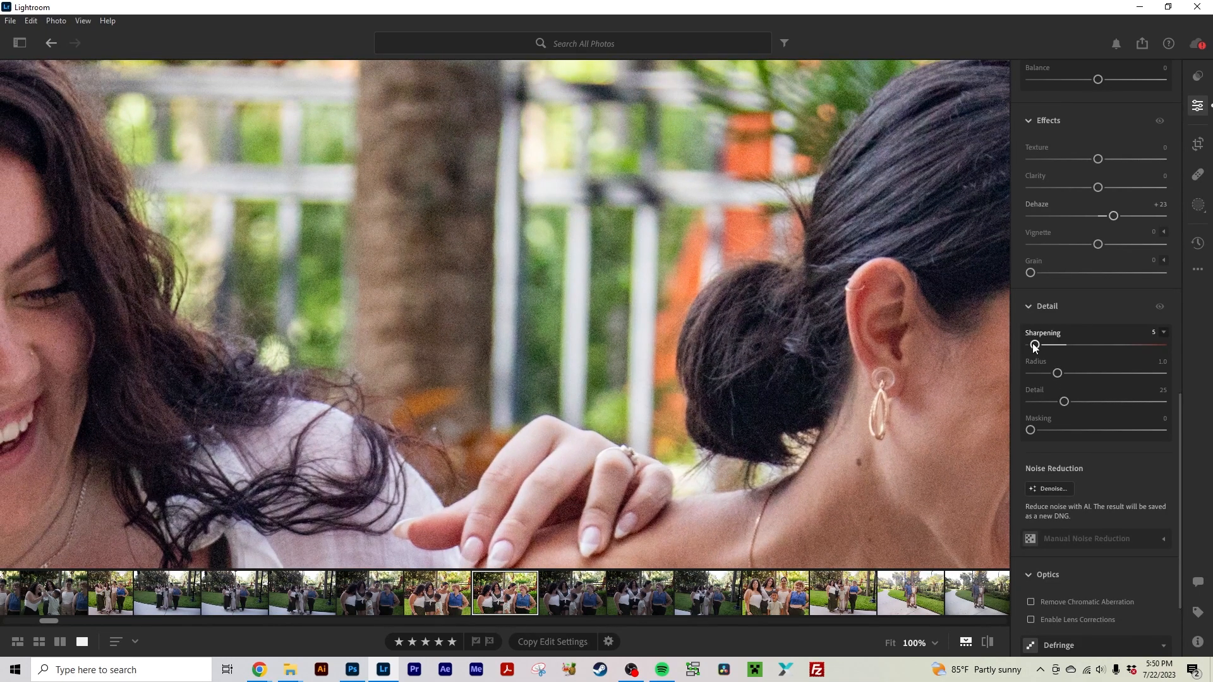
Raise Sharpening back to 150 and Masking back to 100, and return to the full photo view.
drag(1035, 344, 1166, 344)
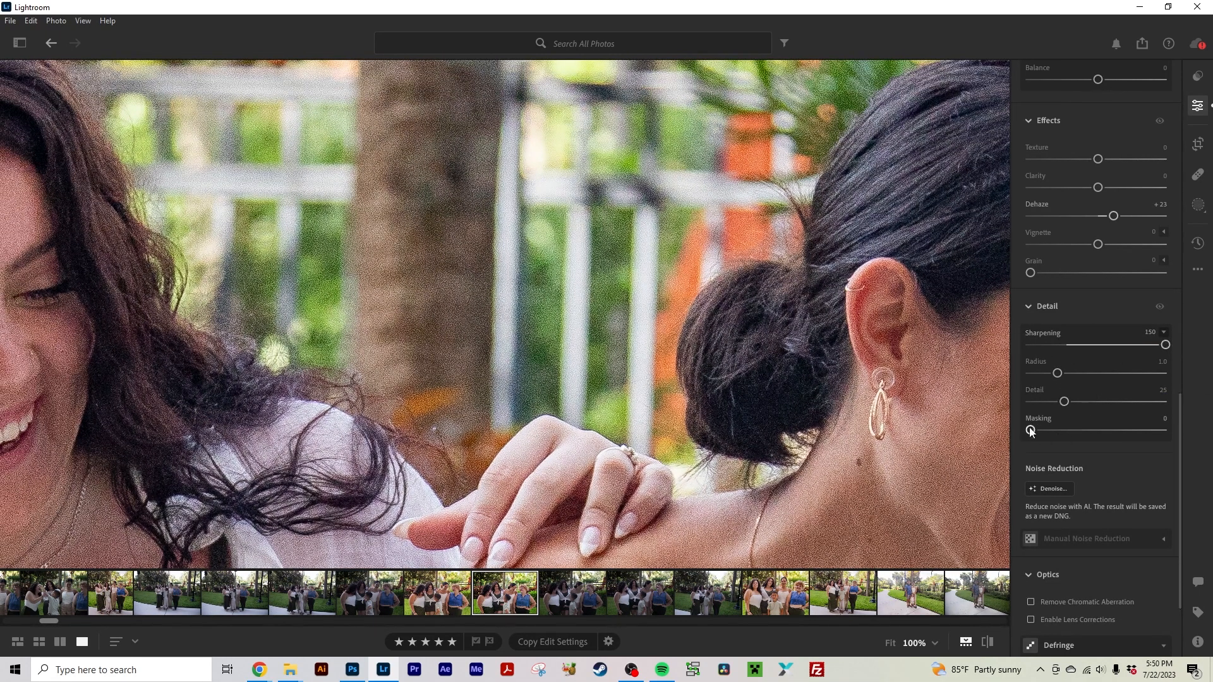
drag(1031, 429, 1165, 430)
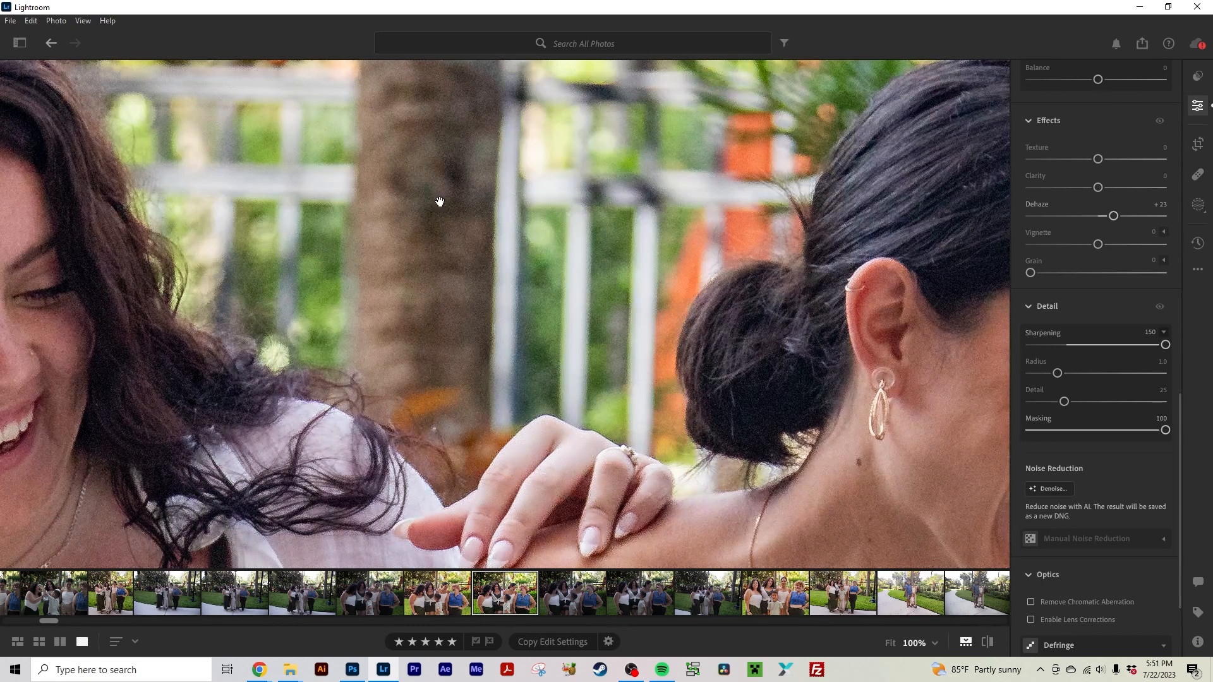
click(503, 270)
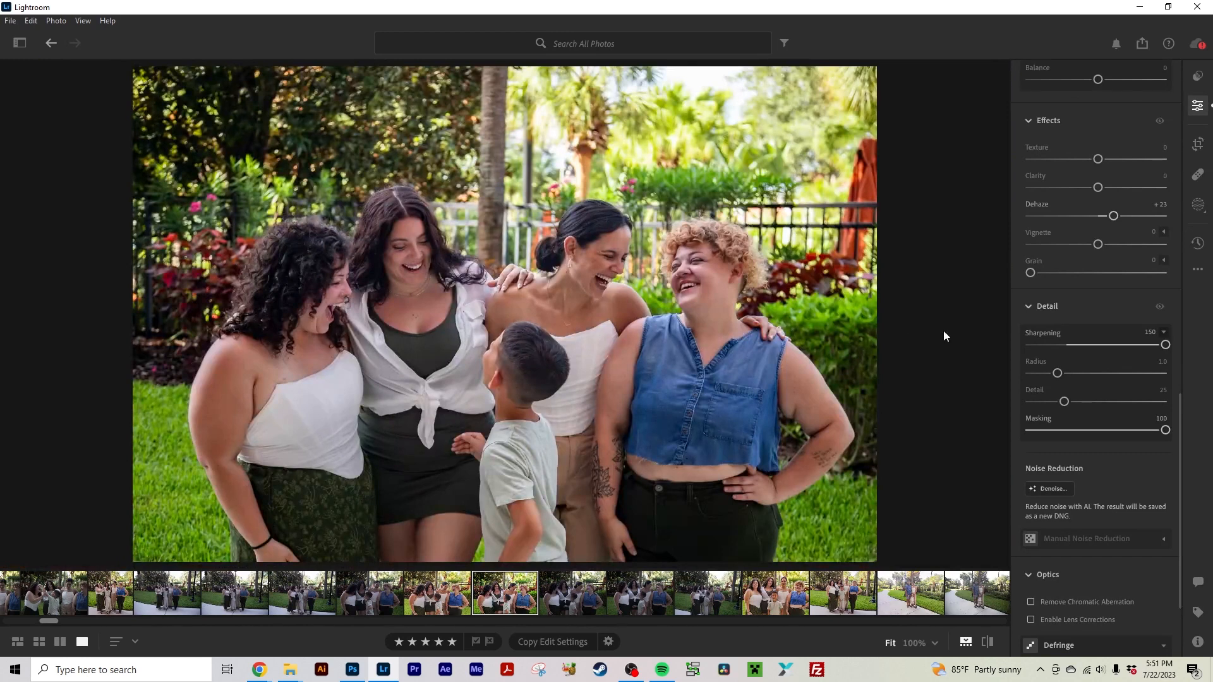
Enable lens corrections, toggling them off and on to compare, and turn on chromatic aberration removal.
scroll(1110, 489, down, 2)
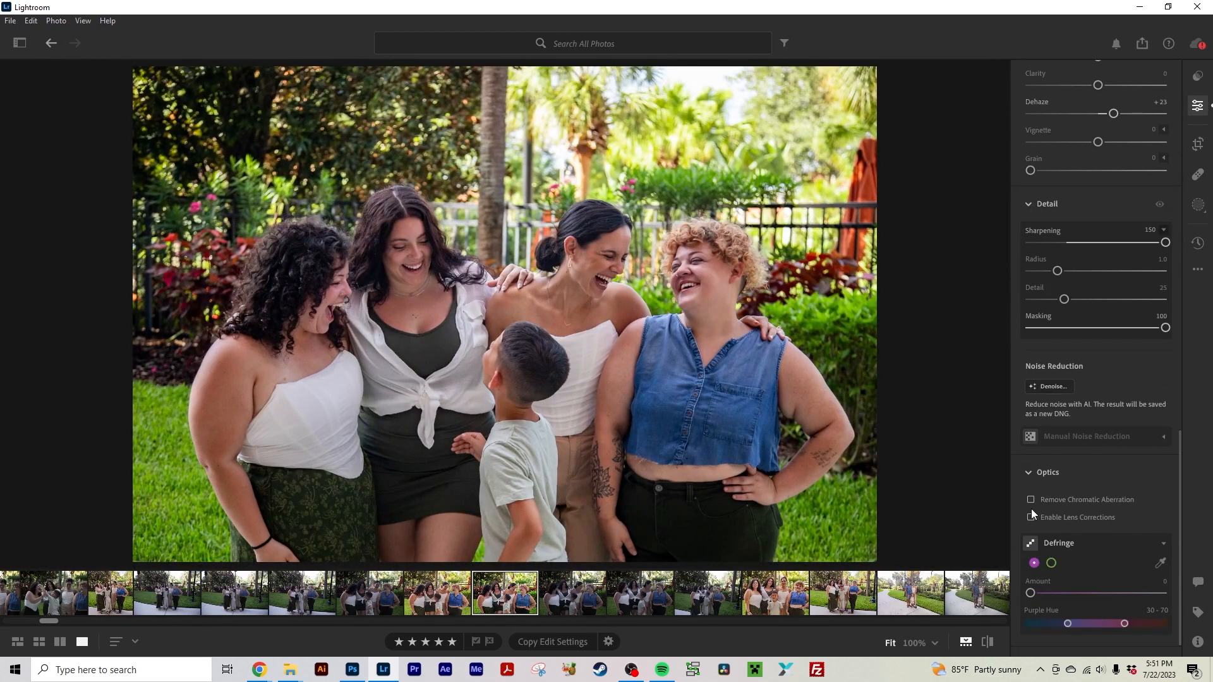
scroll(1055, 475, down, 1)
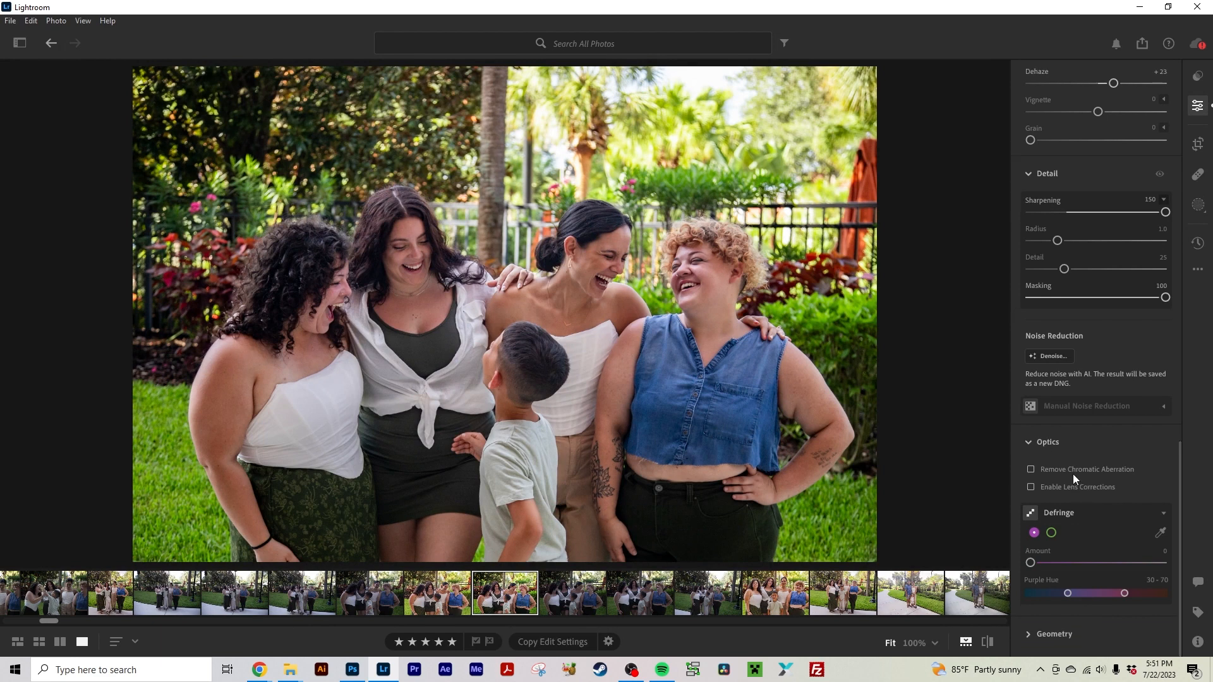
click(1031, 488)
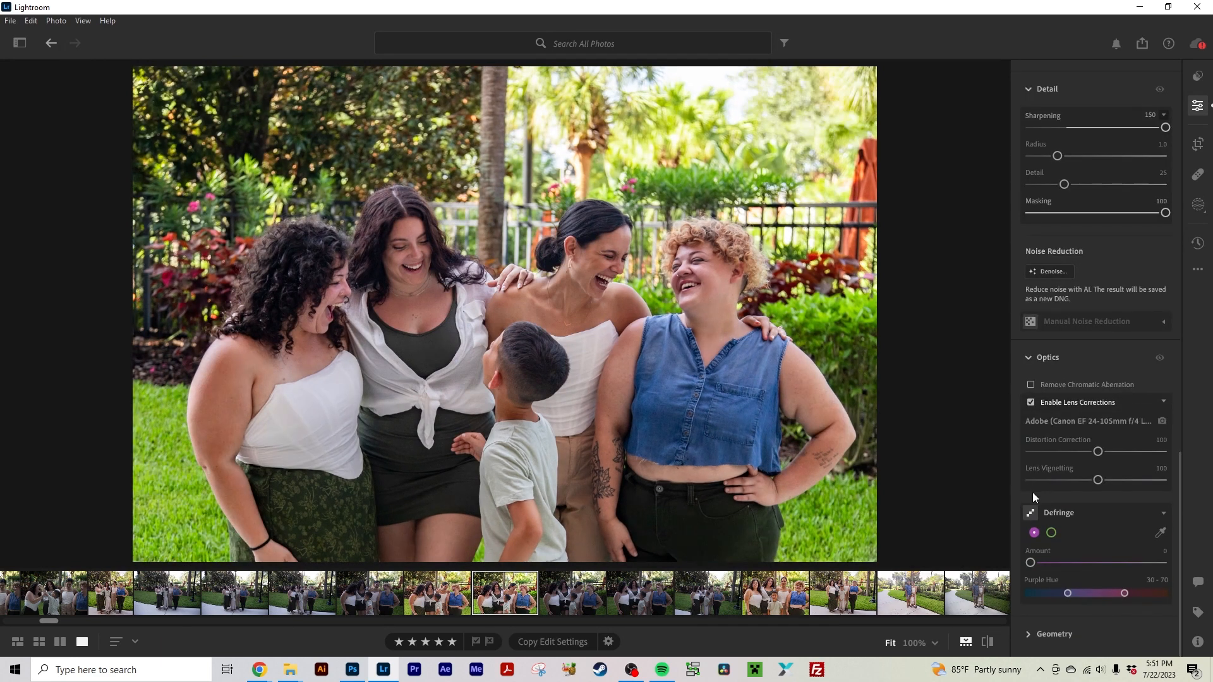
click(1031, 402)
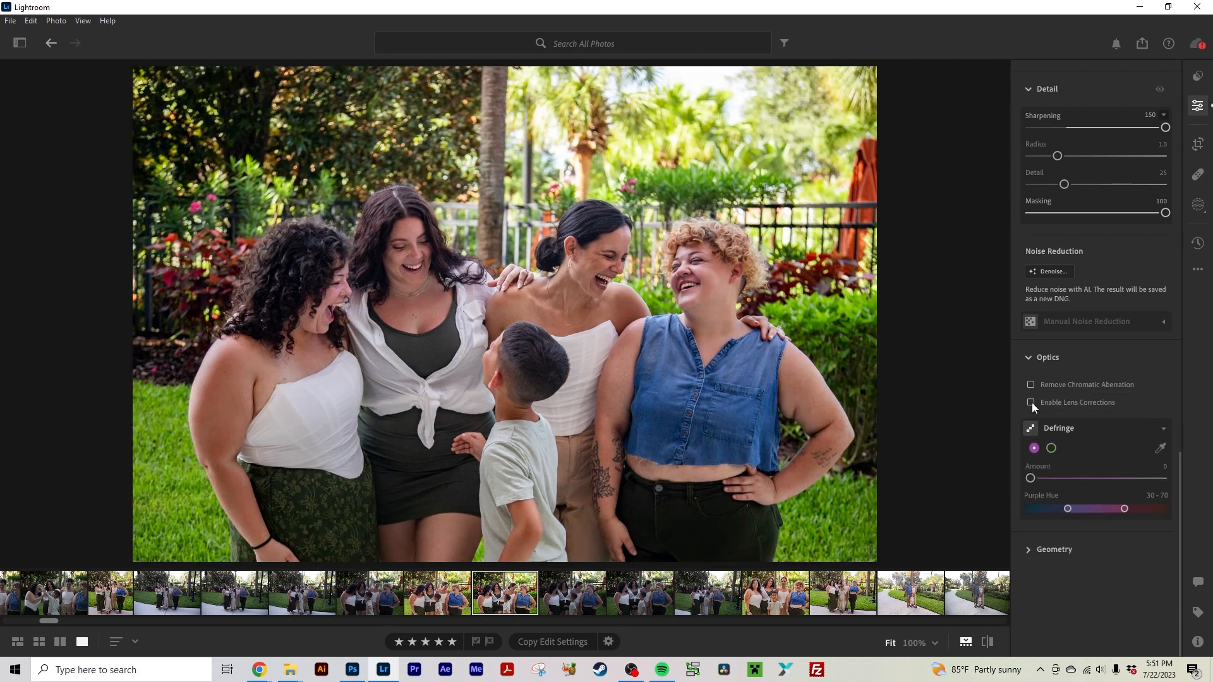
click(1031, 488)
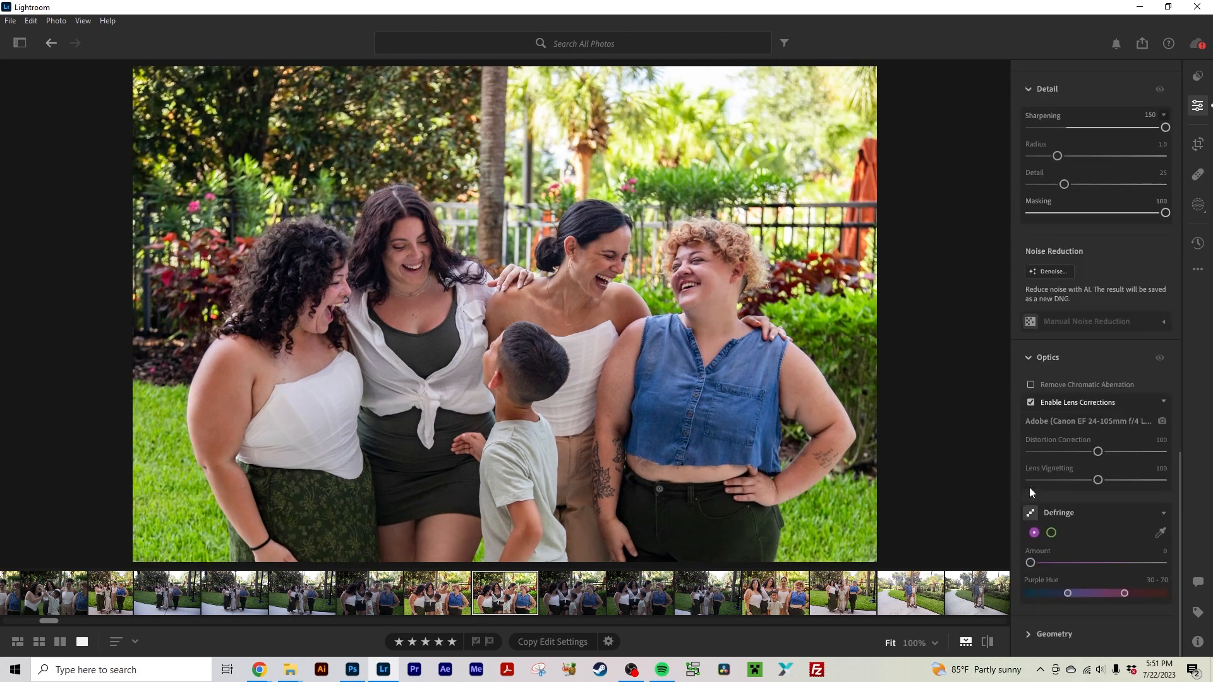
click(1032, 386)
Compare the edited group photo with the unedited original and return to the edited version.
scroll(1065, 485, up, 15)
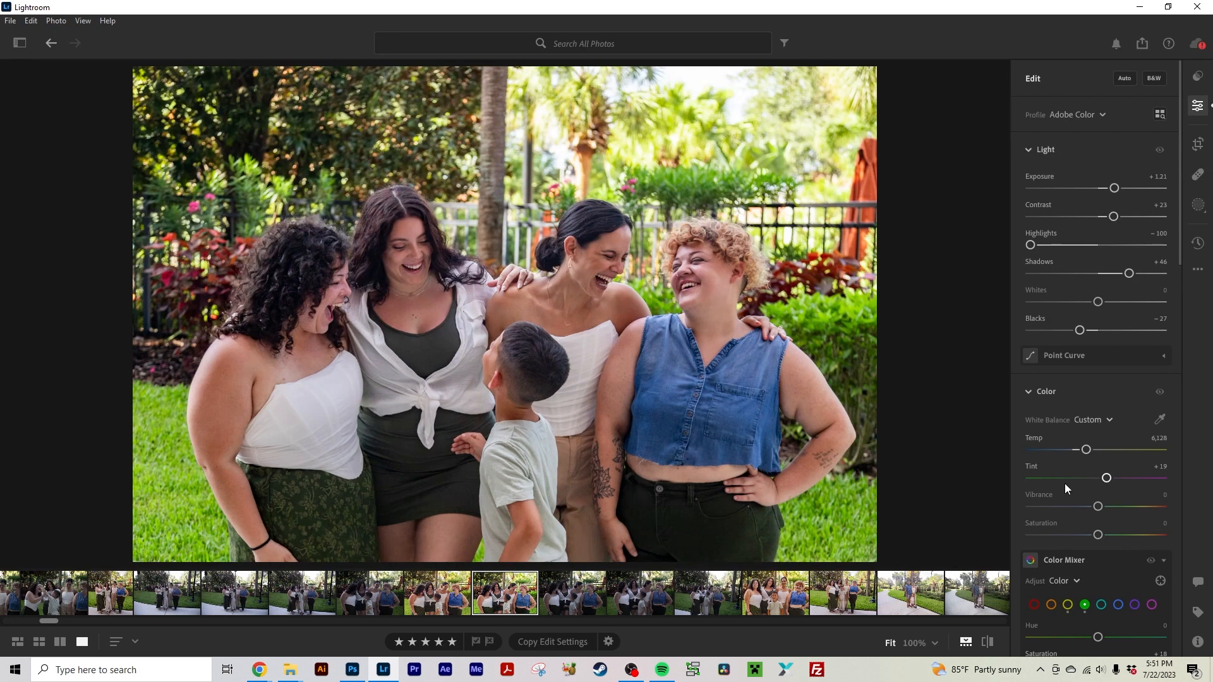
key(backslash)
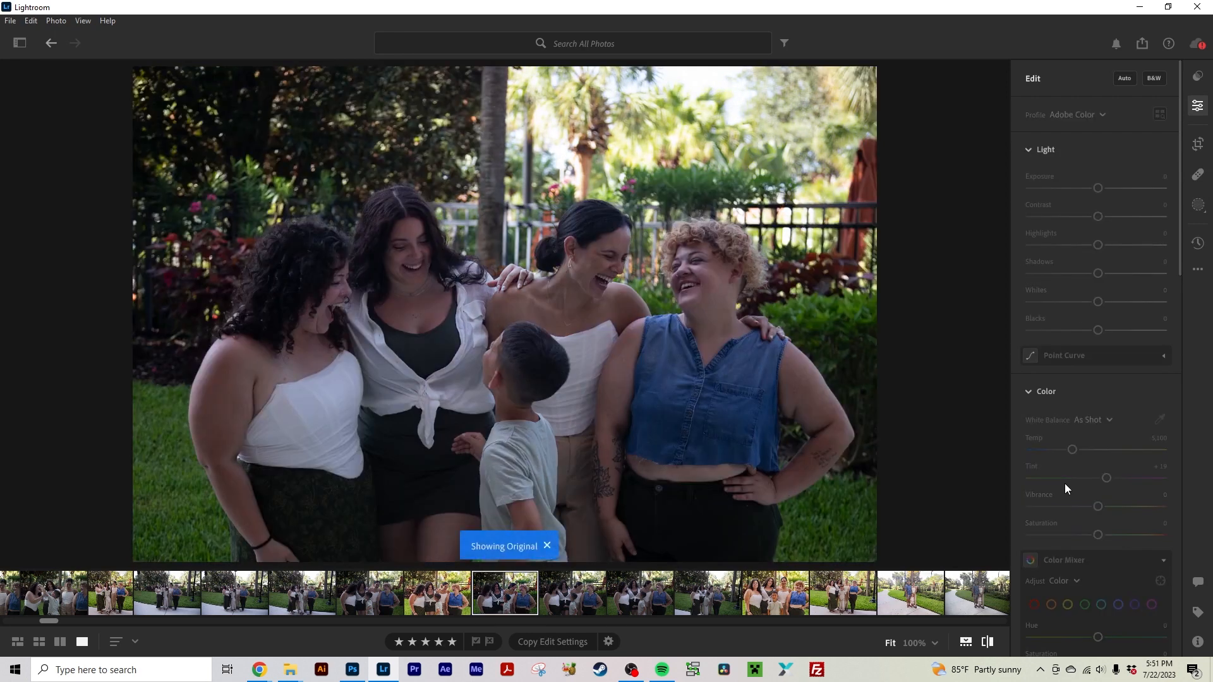
key(backslash)
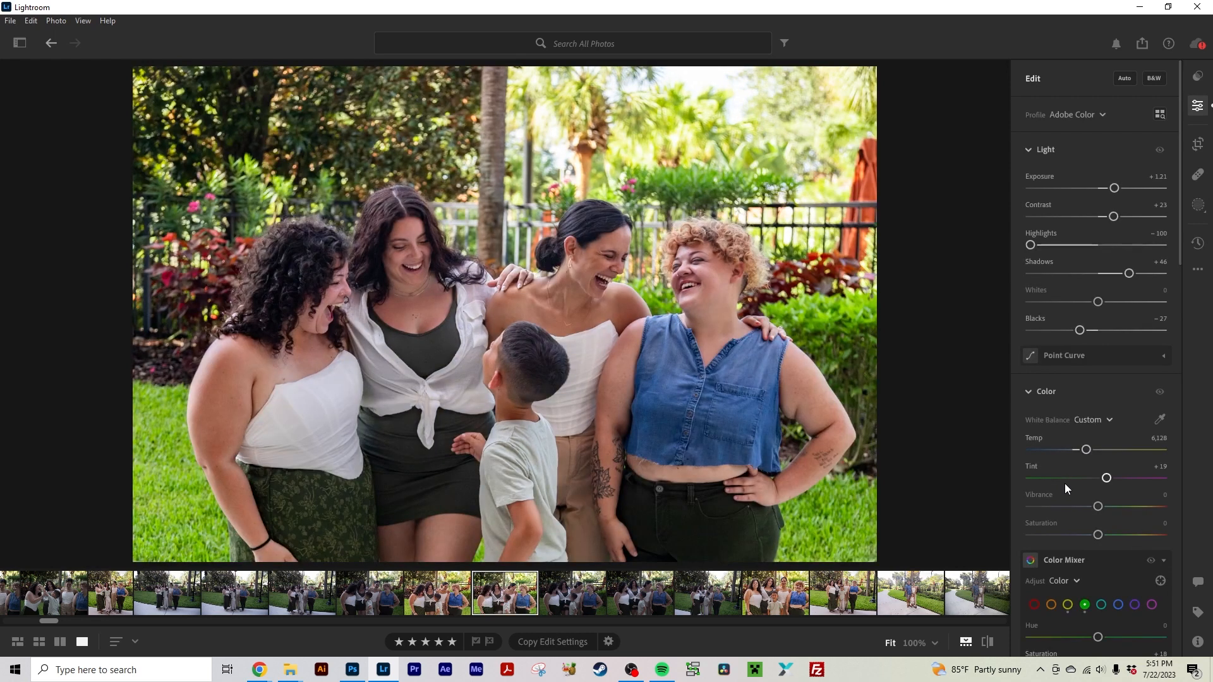